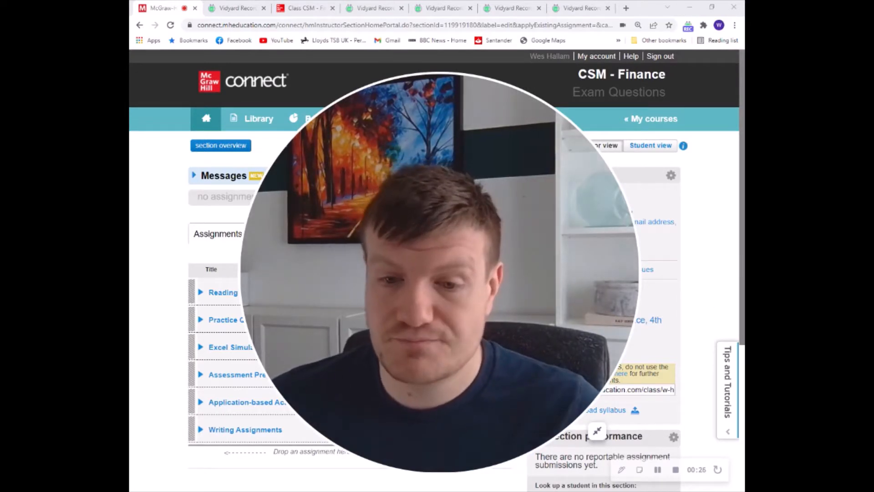
Expand the Assessment Preparation group and open the Assessment Practice assignment
left_click(597, 430)
scroll(279, 419, "down", 1)
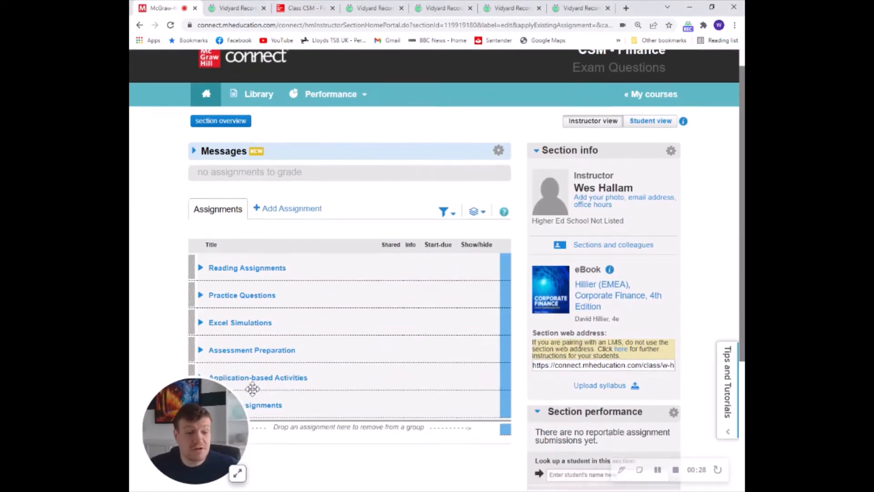
left_click(218, 374)
scroll(217, 349, "down", 1)
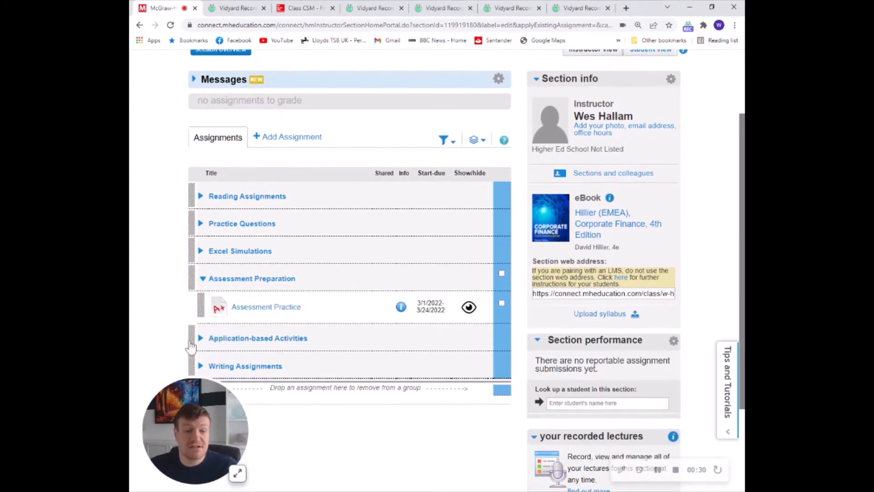
left_click(201, 337)
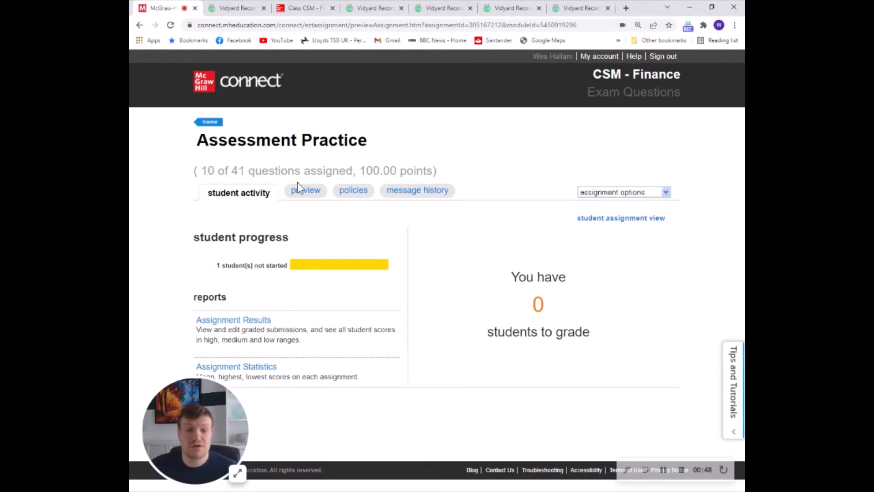
Open the assignment's policies for editing and reveal the late submission options
left_click(339, 190)
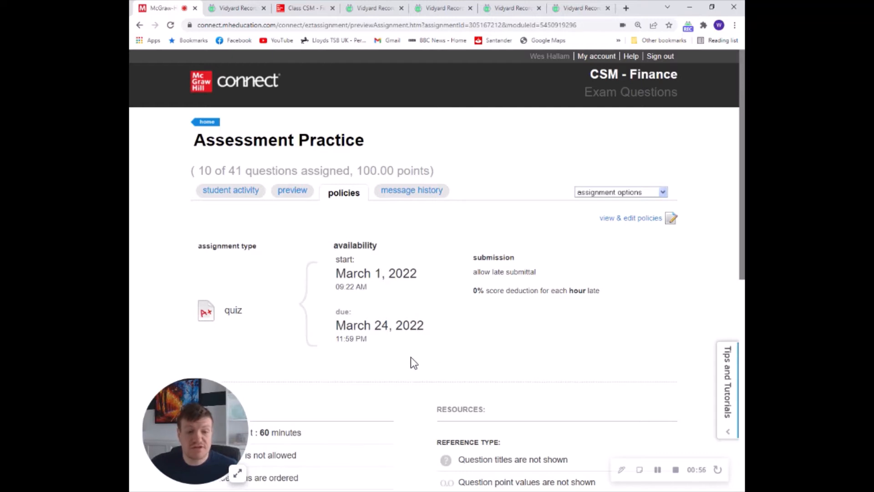
left_click(712, 217)
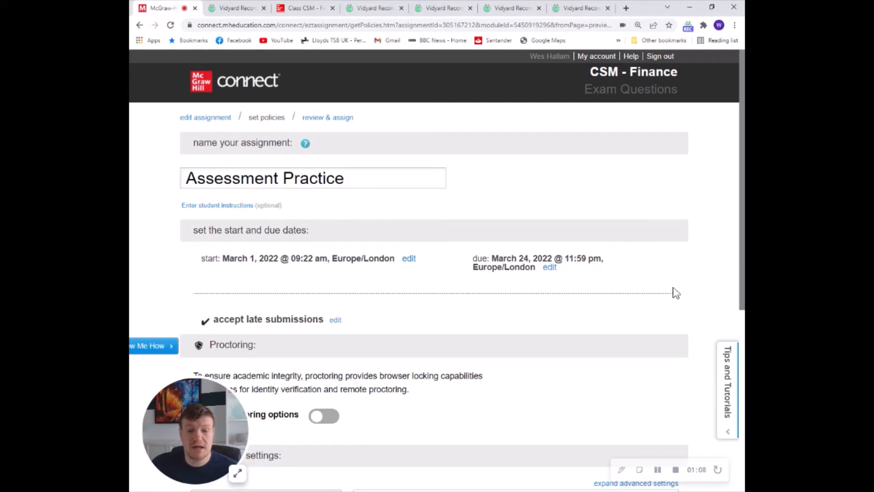
scroll(400, 343, "down", 2)
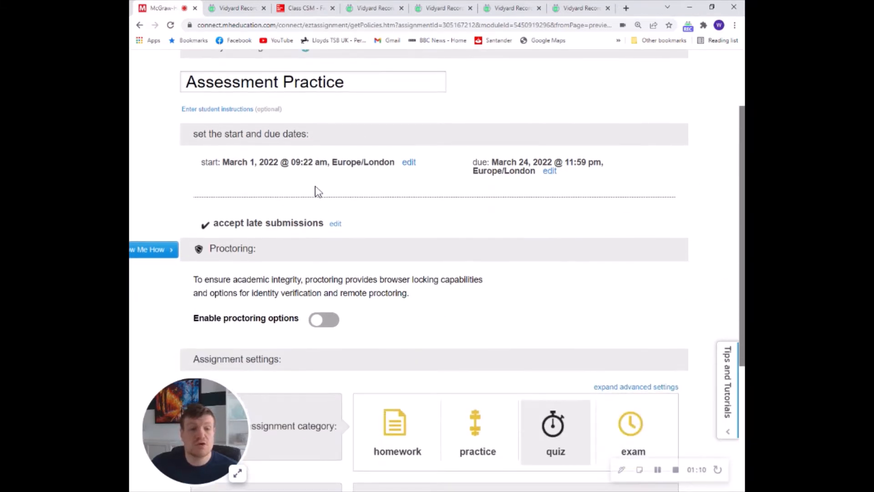
left_click(298, 222)
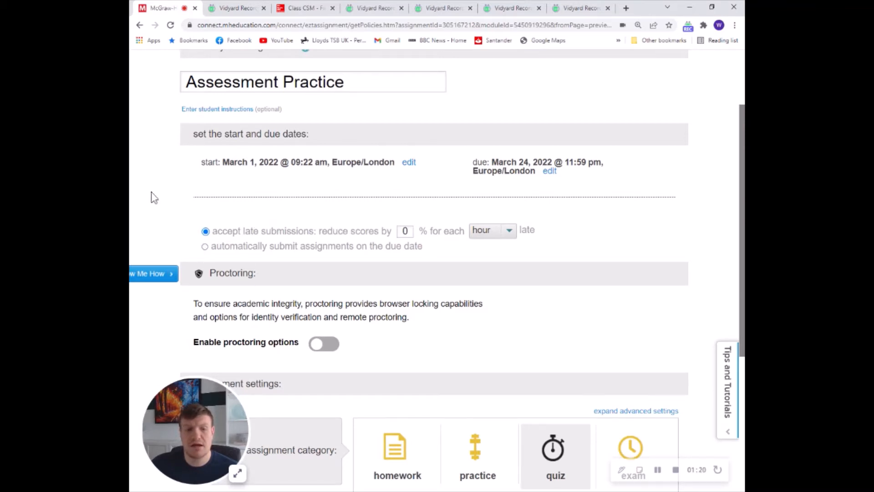
Expand the advanced assignment settings and review the quiz defaults for basics, attempts, tolerances, resources and feedback
scroll(354, 246, "down", 3)
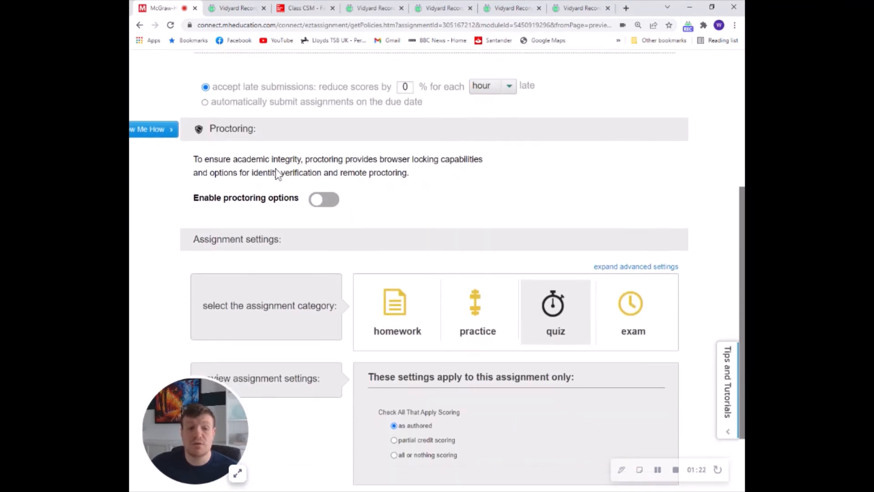
scroll(360, 228, "down", 2)
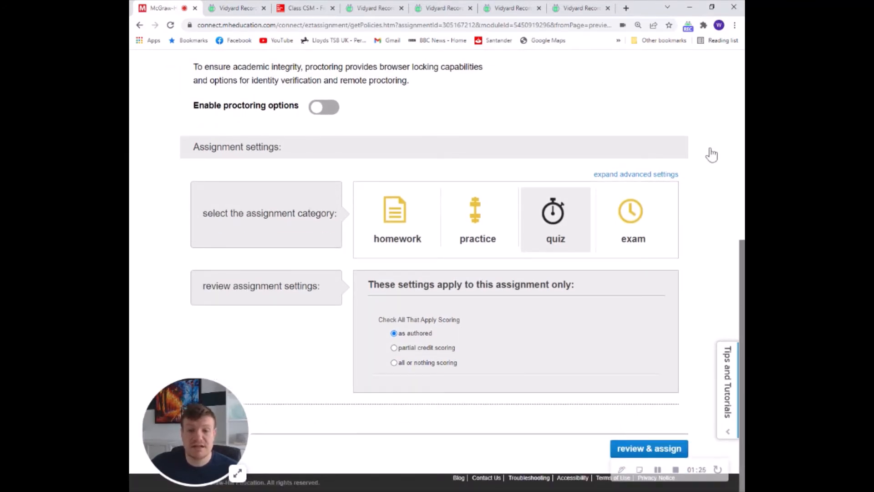
left_click(665, 175)
scroll(528, 367, "down", 1)
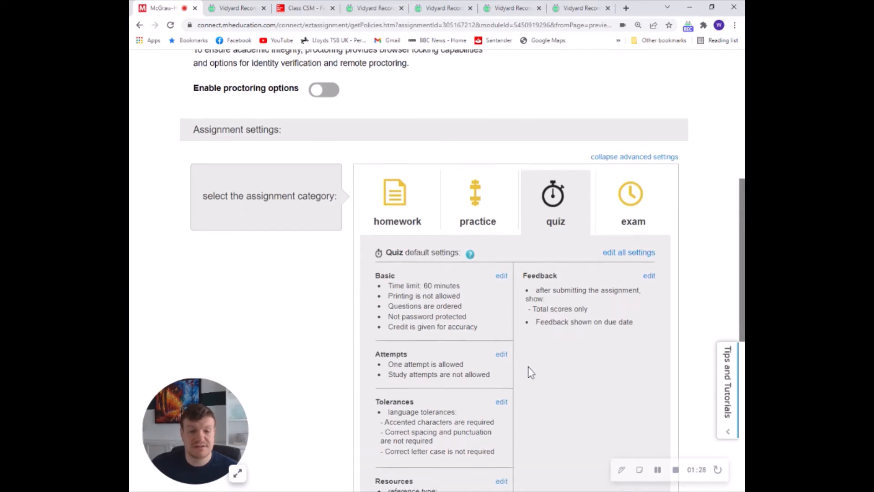
scroll(522, 261, "down", 2)
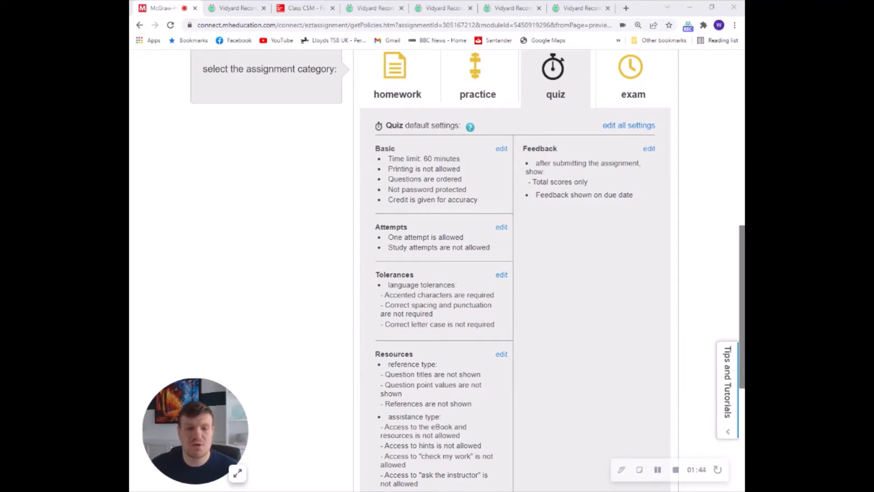
scroll(504, 269, "down", 1)
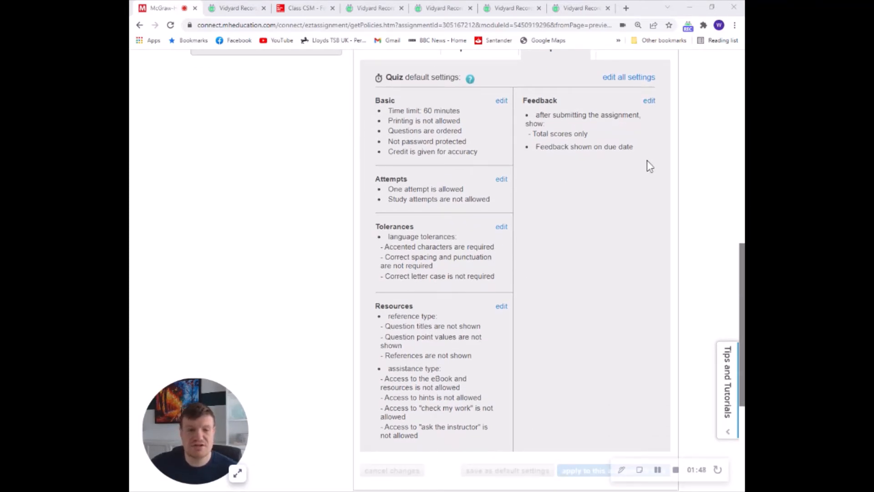
scroll(371, 418, "up", 2)
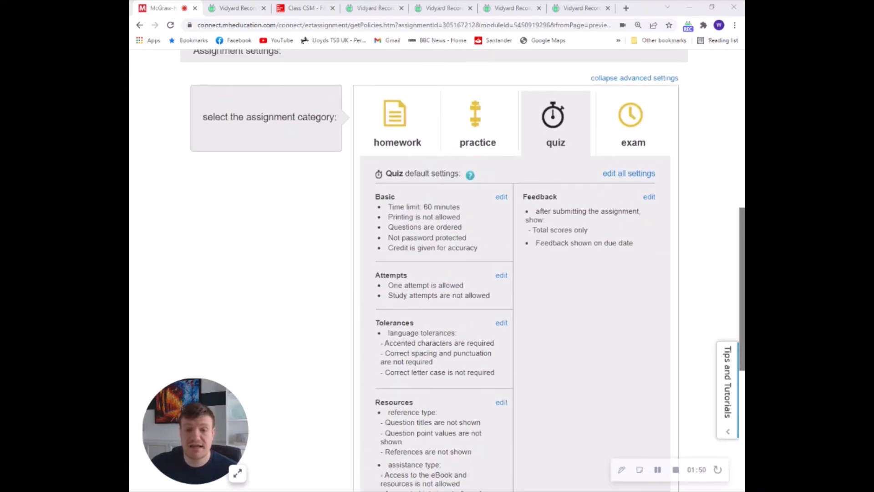
Open the quiz feedback settings and examine the options for what students see after submitting the assignment
left_click(649, 197)
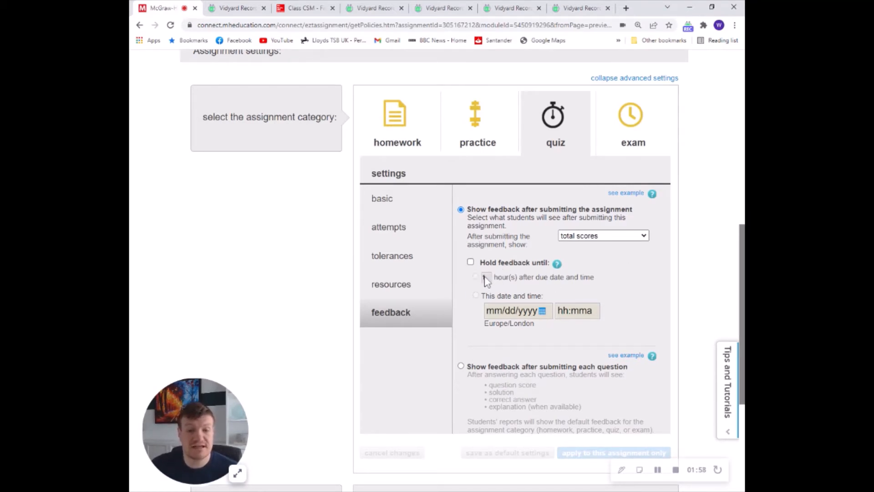
left_click(643, 236)
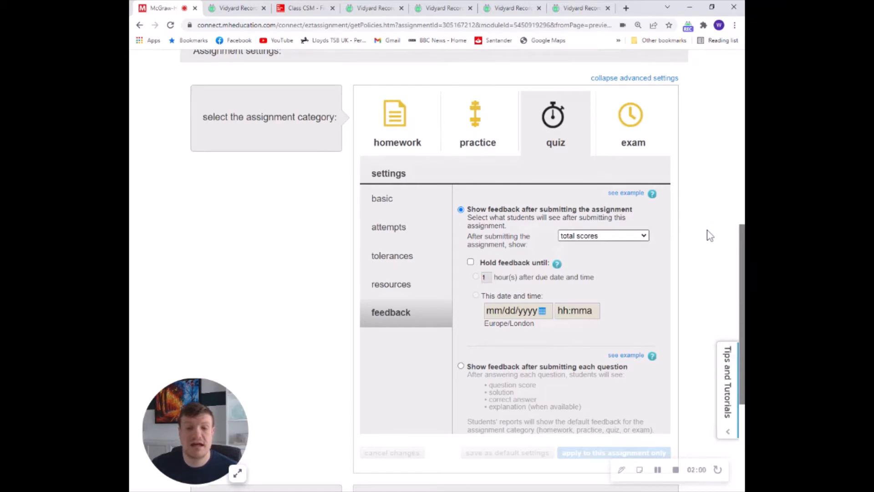
scroll(692, 319, "down", 2)
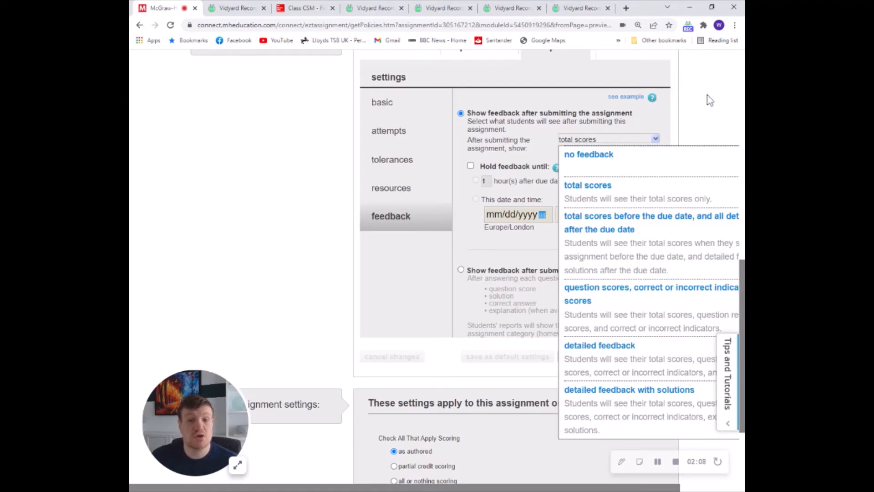
left_click(482, 207)
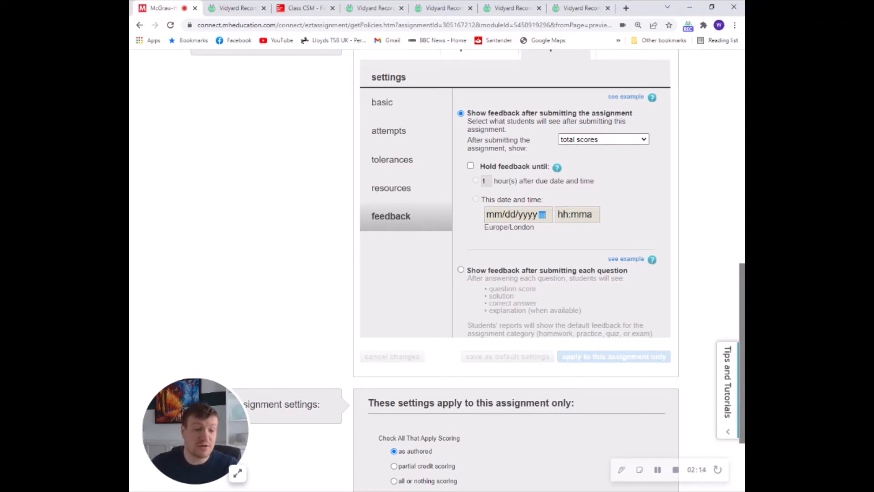
scroll(619, 210, "down", 3)
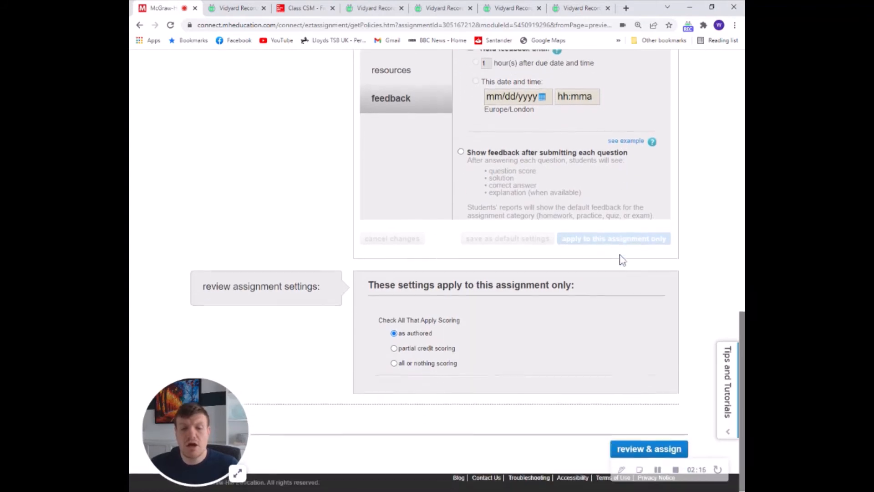
Leave the policy settings for the Assessment Practice overview and open its extension management page
left_click(649, 449)
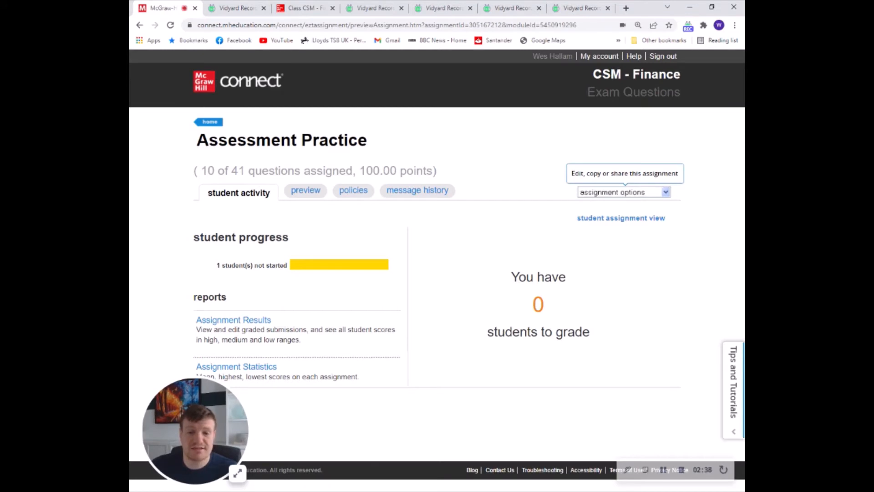
left_click(665, 192)
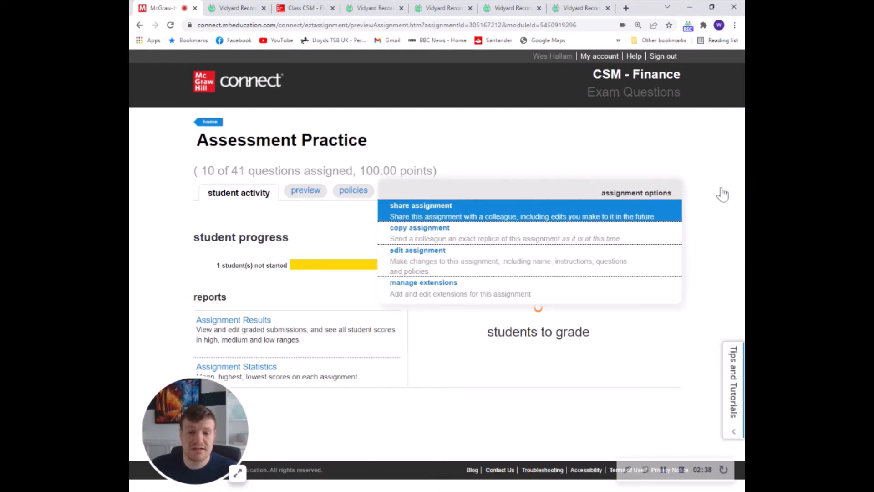
left_click(518, 303)
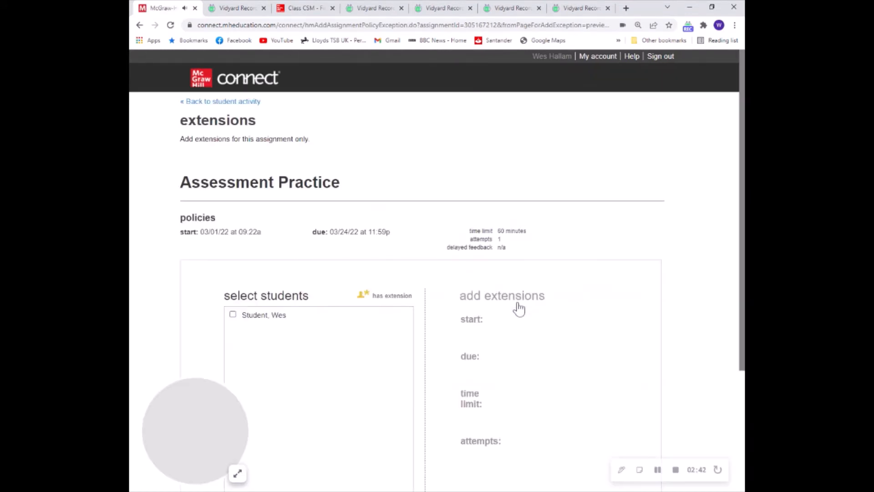
scroll(428, 364, "down", 2)
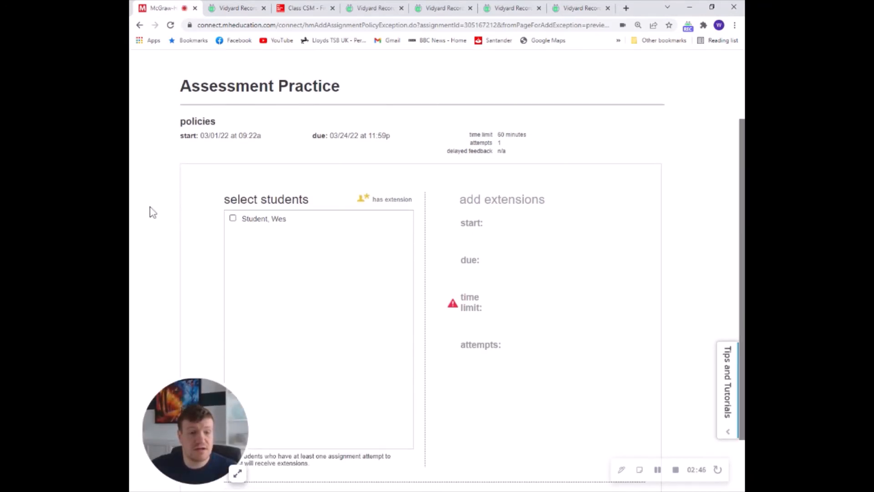
Select the listed student, open the due date extension for editing and set the student's time limit to 75 minutes
left_click(232, 218)
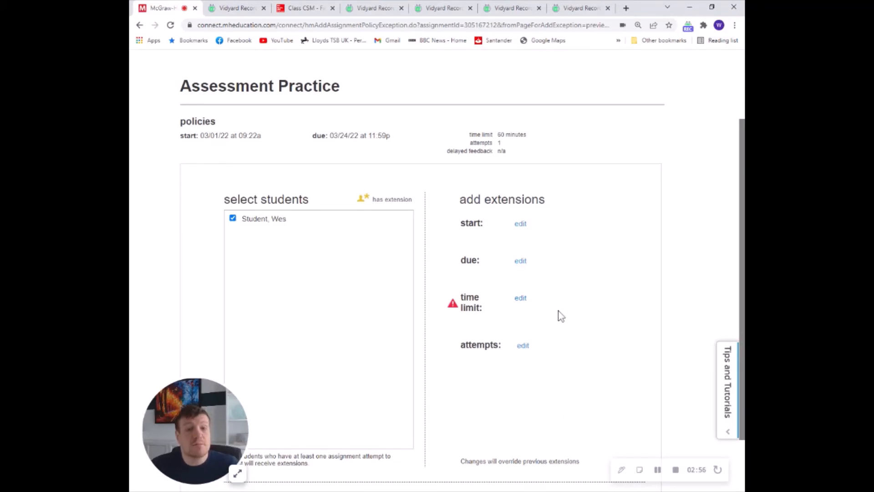
left_click(520, 297)
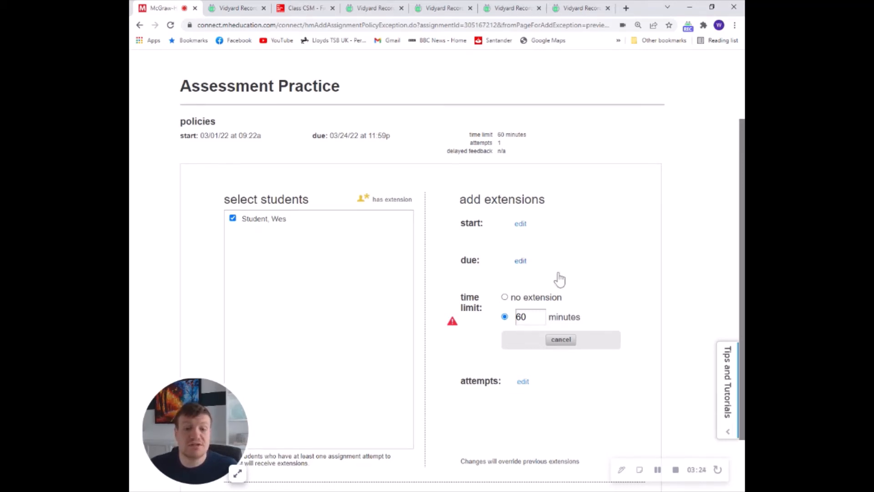
left_click(520, 260)
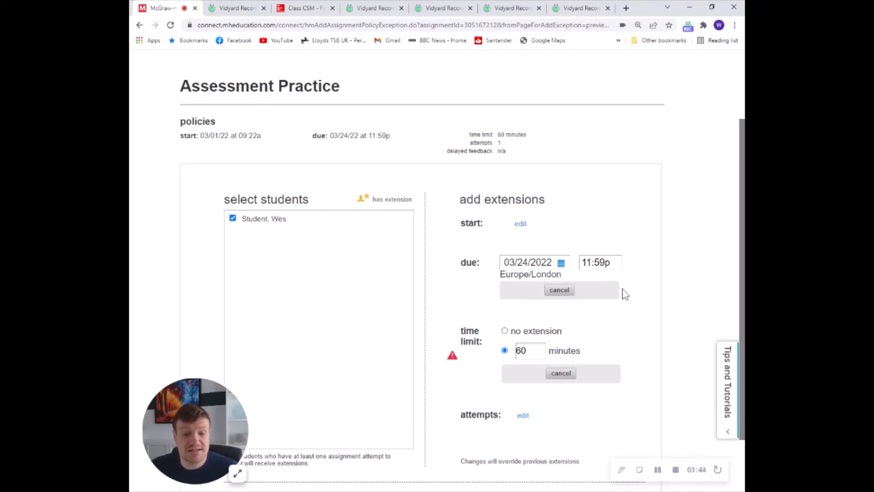
double_click(522, 350)
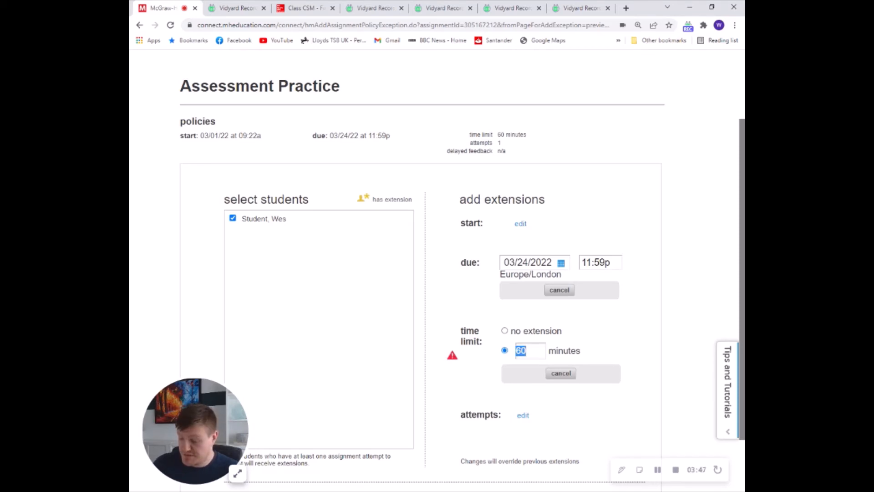
type("75")
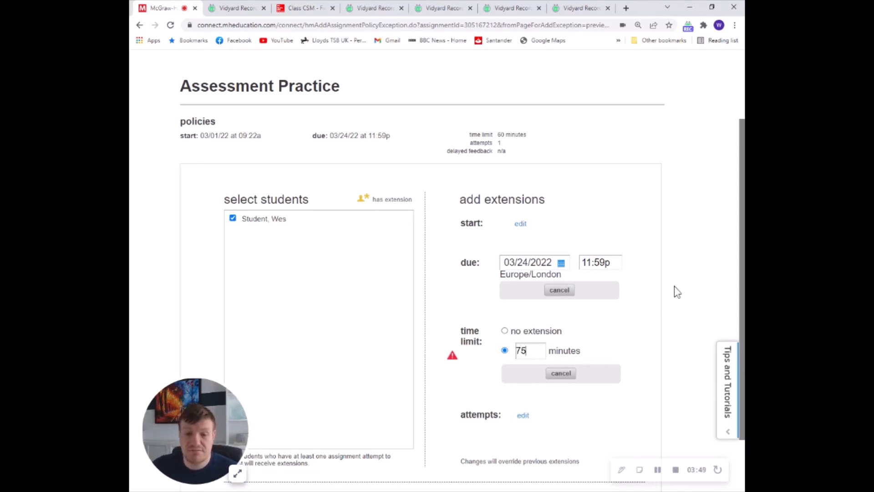
Check the due time choices, keep the due date at 03/24/2022 11:59p and save the student's extension
left_click(600, 262)
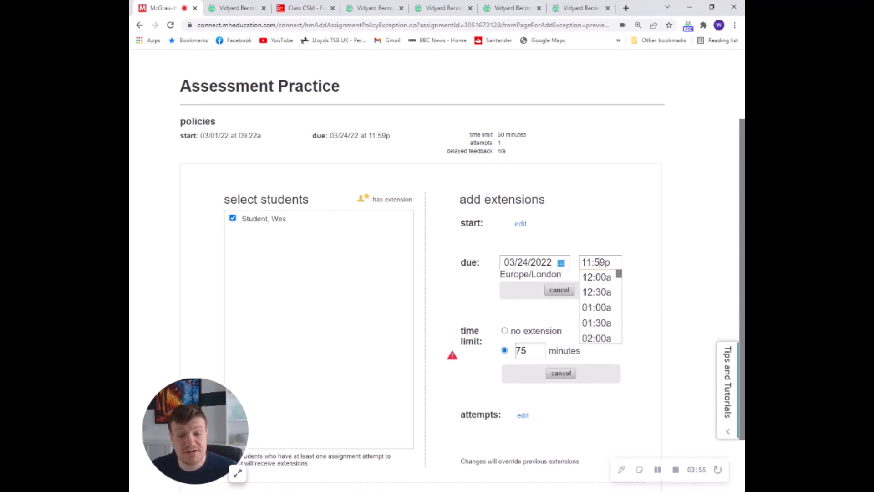
left_click(717, 403)
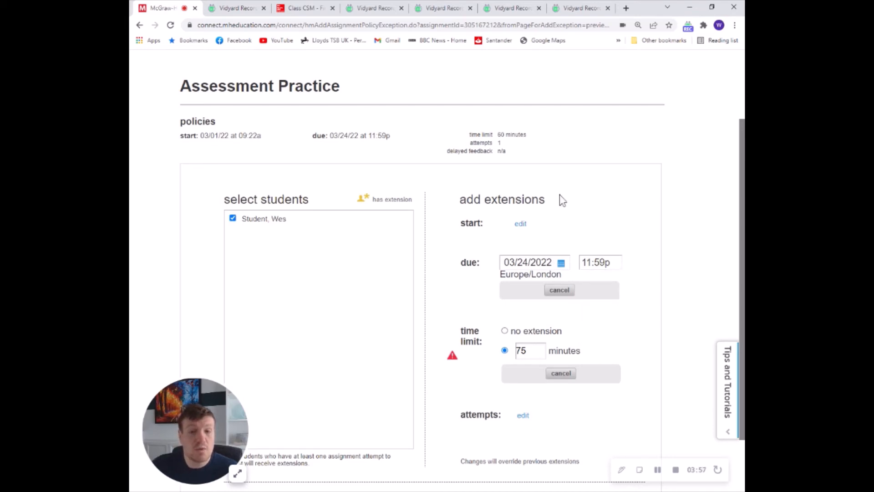
scroll(628, 350, "down", 2)
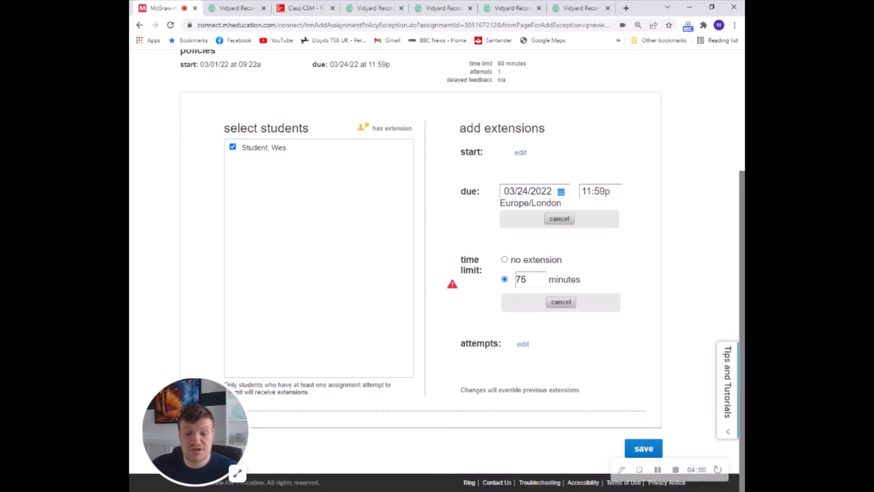
left_click(643, 448)
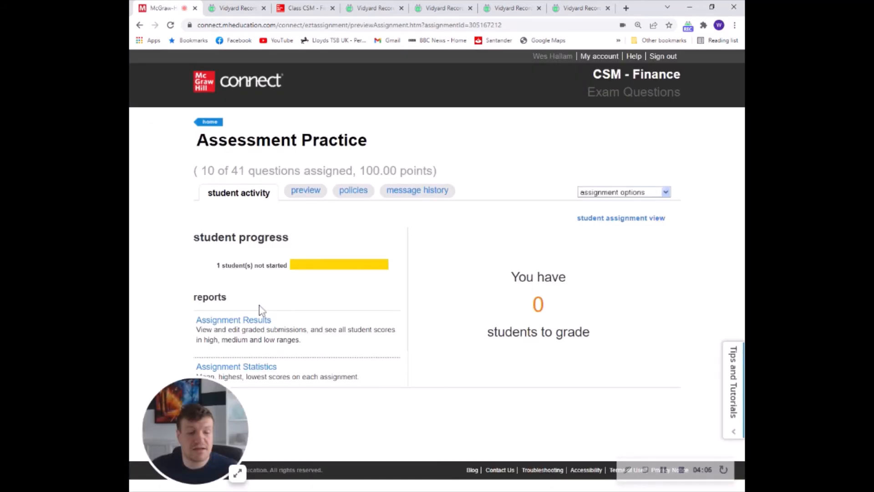
Reopen the assignment's extension management page and review the student's current extension
left_click(656, 192)
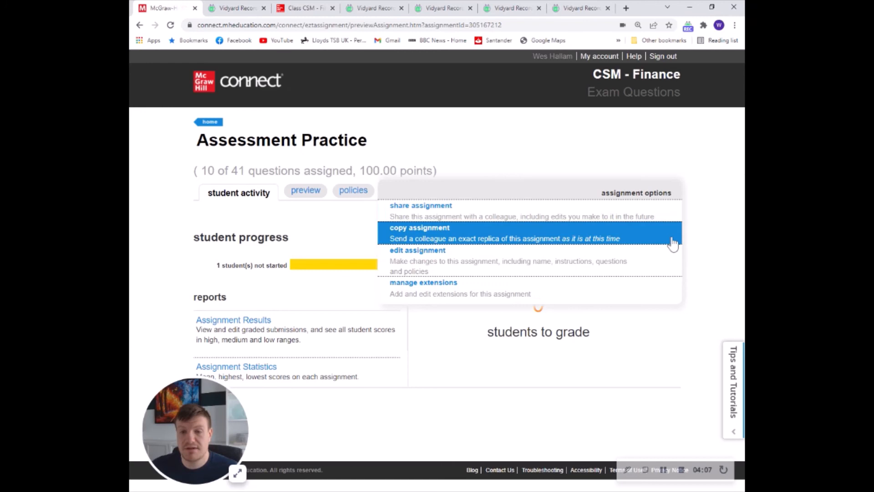
left_click(569, 296)
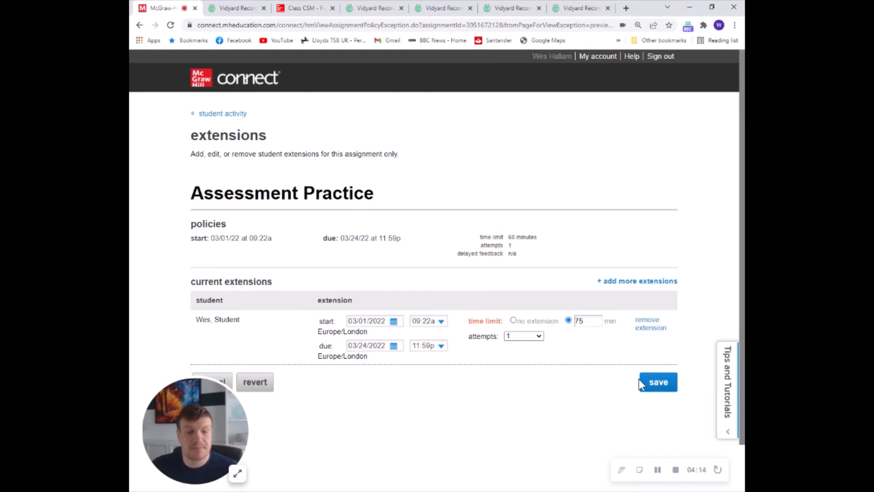
scroll(638, 379, "down", 1)
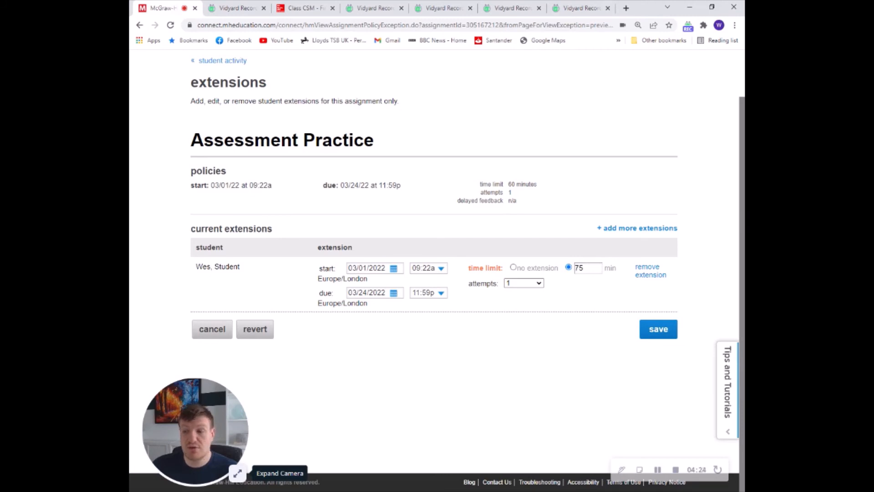
left_click(238, 473)
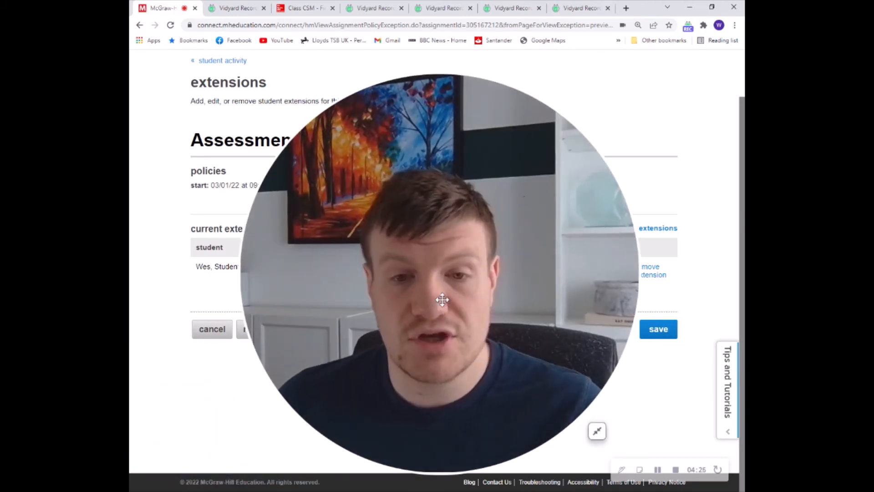